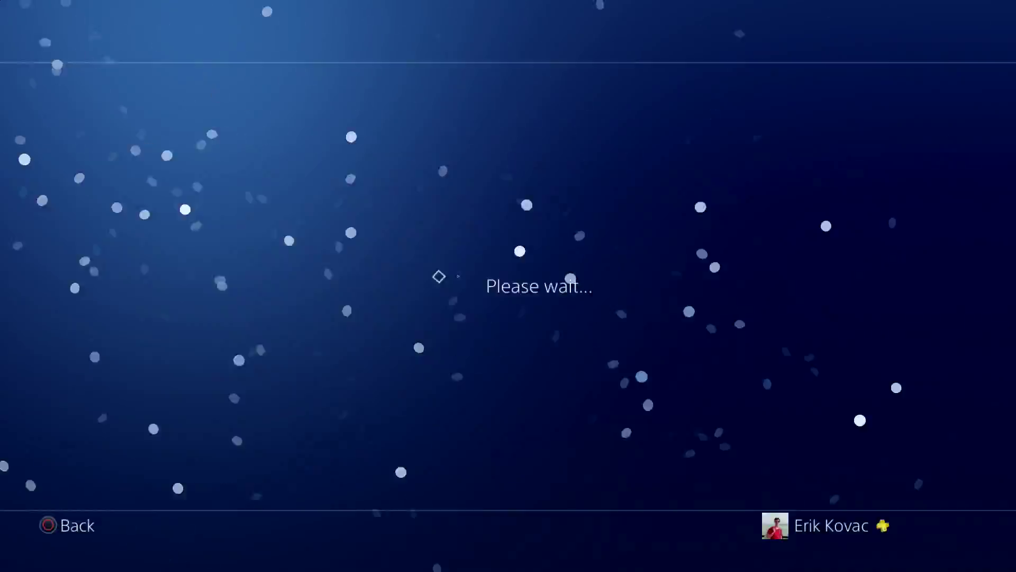
- Confirm OK on the 'This player will be removed from Friends' prompt
{"action": "key", "text": "Return"}
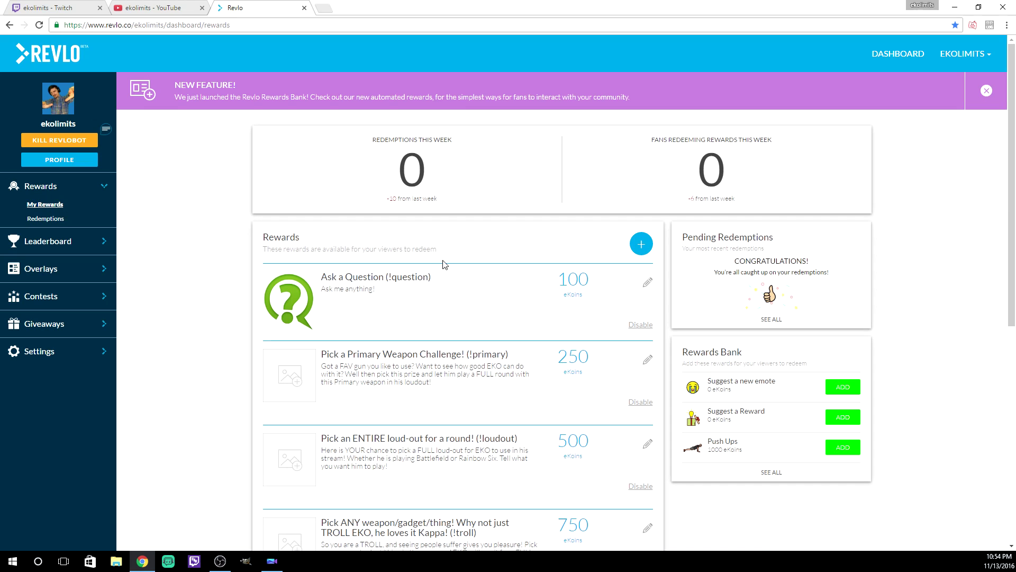
{"action": "scroll", "coordinate": [561, 295], "scroll_direction": "down", "scroll_amount": 3}
{"action": "scroll", "coordinate": [548, 317], "scroll_direction": "down", "scroll_amount": 2}
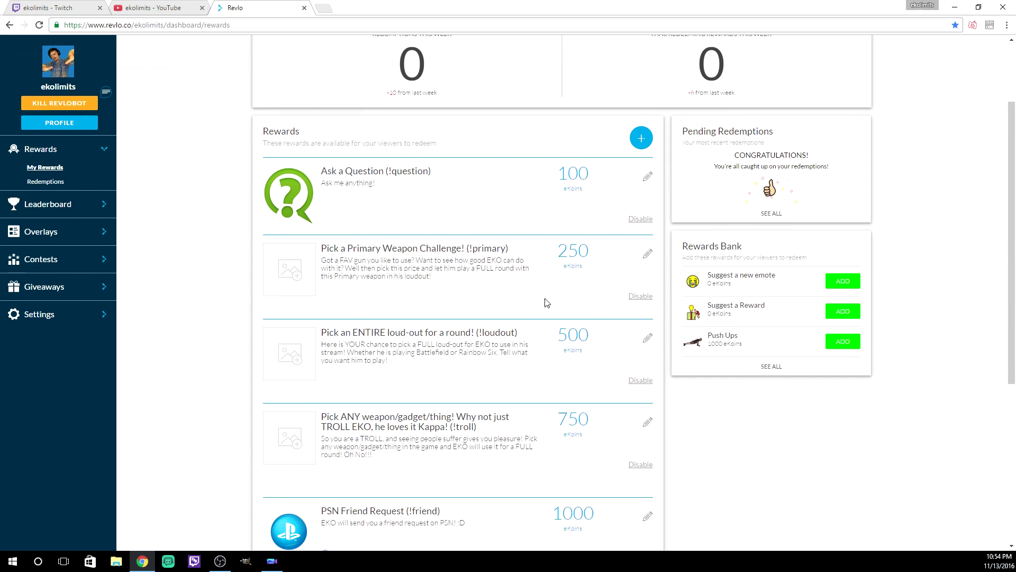
{"action": "scroll", "coordinate": [545, 358], "scroll_direction": "down", "scroll_amount": 2}
{"action": "scroll", "coordinate": [545, 375], "scroll_direction": "down", "scroll_amount": 1}
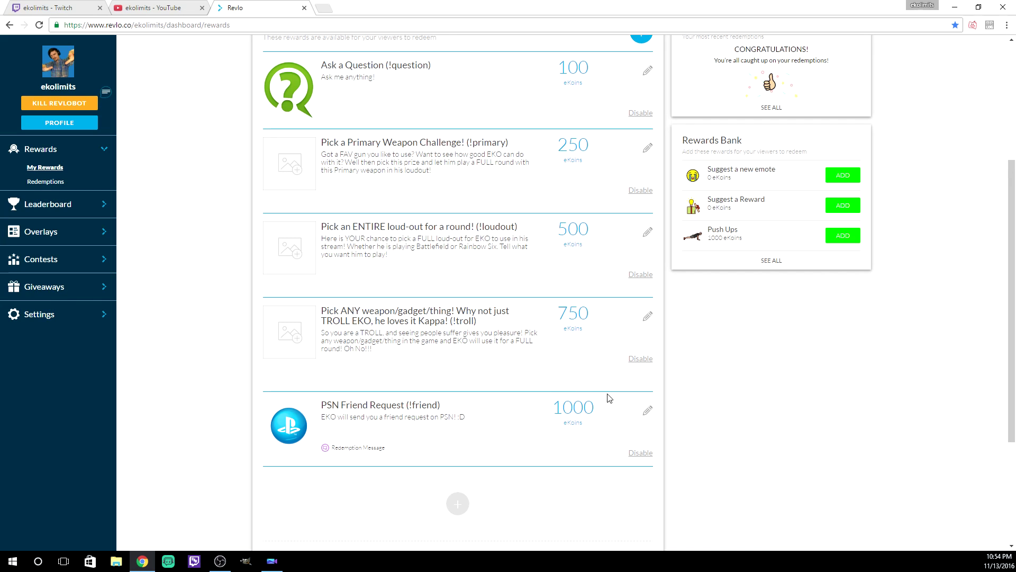
{"action": "left_click", "coordinate": [648, 414]}
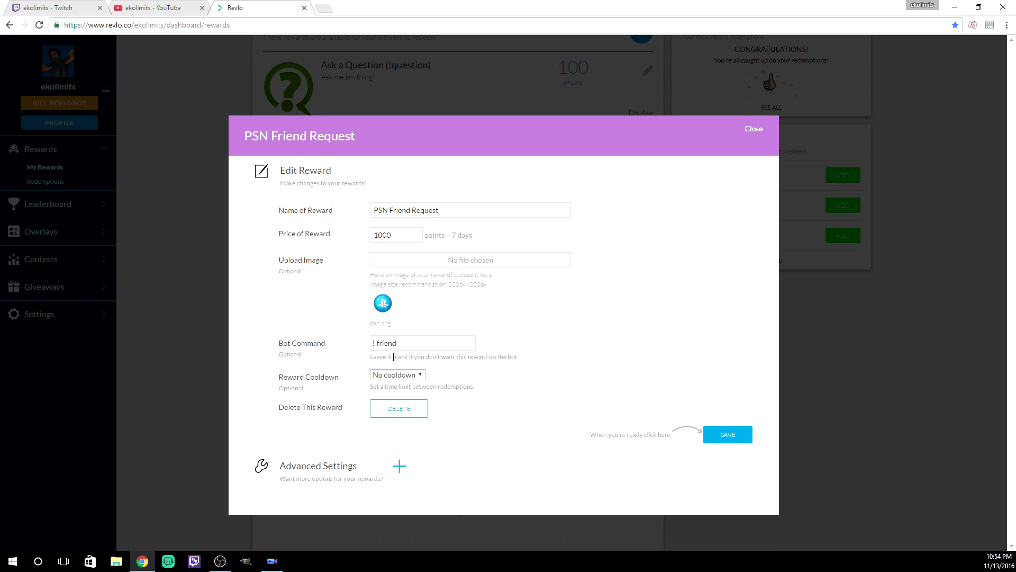
{"action": "left_click", "coordinate": [399, 466]}
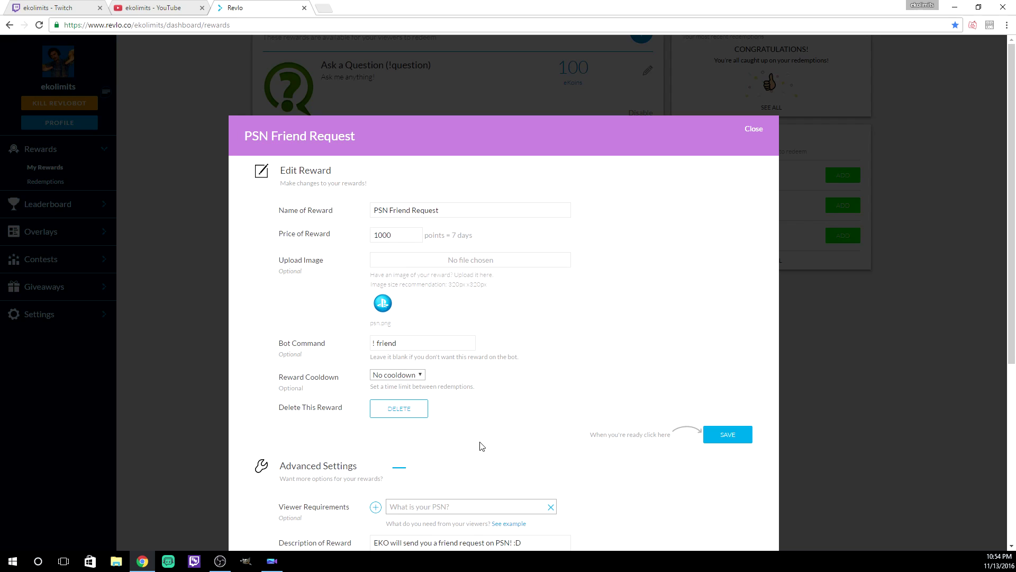
{"action": "scroll", "coordinate": [492, 444], "scroll_direction": "down", "scroll_amount": 3}
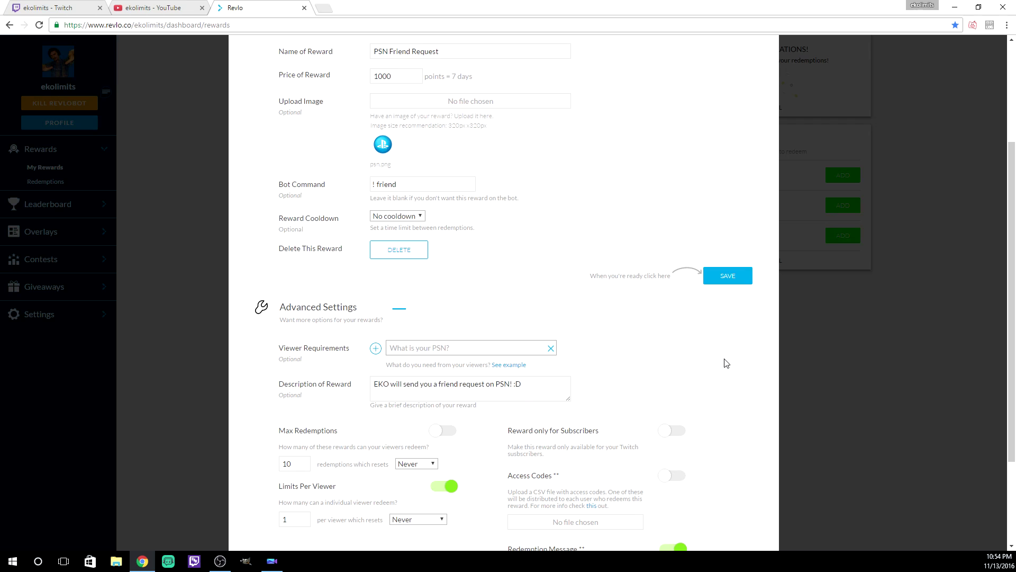
{"action": "scroll", "coordinate": [726, 363], "scroll_direction": "down", "scroll_amount": 2}
{"action": "scroll", "coordinate": [725, 365], "scroll_direction": "down", "scroll_amount": 2}
{"action": "scroll", "coordinate": [725, 369], "scroll_direction": "down", "scroll_amount": 2}
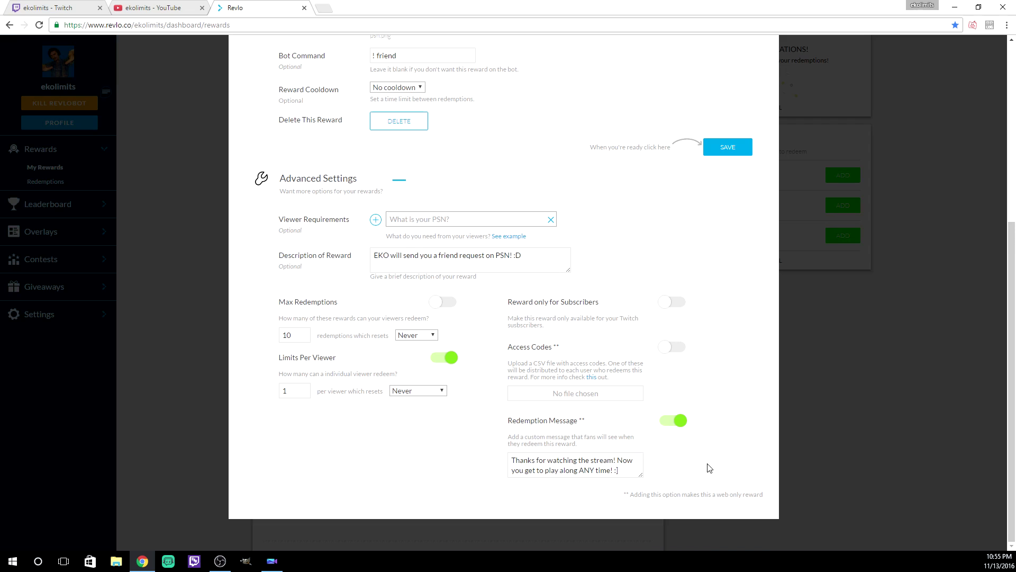
{"action": "scroll", "coordinate": [709, 468], "scroll_direction": "up", "scroll_amount": 3}
{"action": "scroll", "coordinate": [731, 429], "scroll_direction": "up", "scroll_amount": 3}
{"action": "scroll", "coordinate": [731, 420], "scroll_direction": "up", "scroll_amount": 3}
{"action": "scroll", "coordinate": [747, 357], "scroll_direction": "up", "scroll_amount": 2}
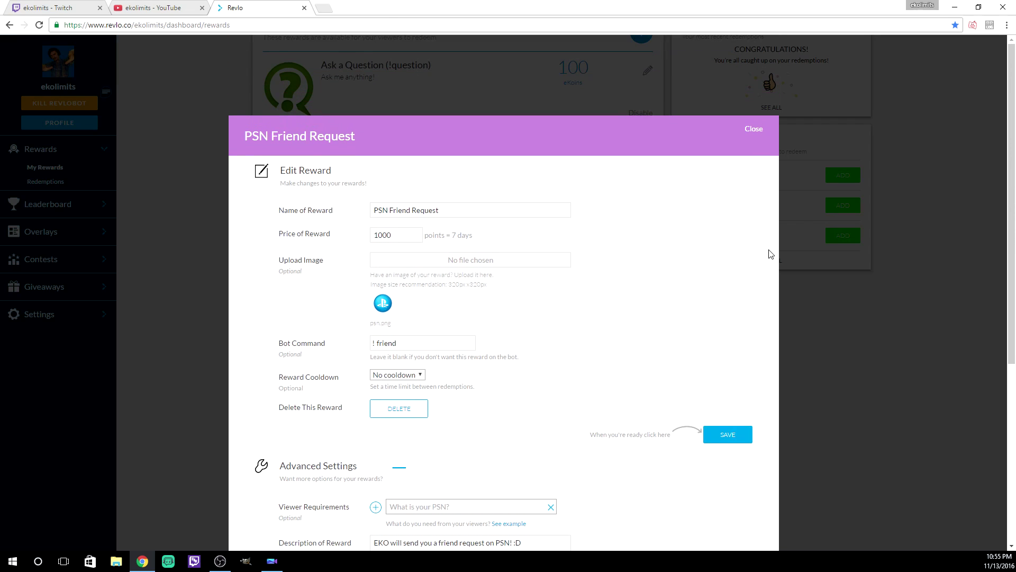
- Close the reward editor and expand Leaderboard in the left sidebar
{"action": "left_click", "coordinate": [752, 133]}
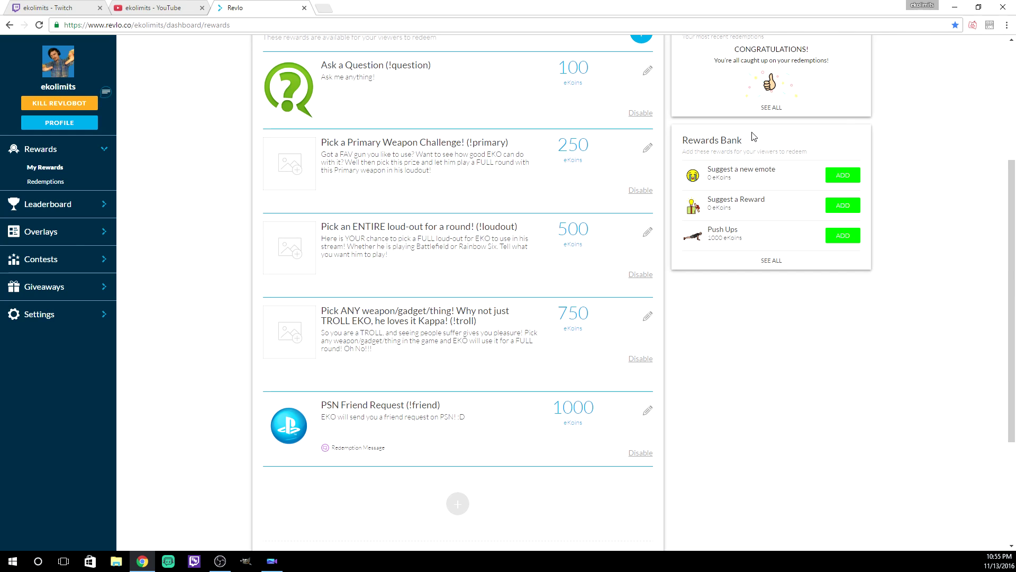
{"action": "scroll", "coordinate": [651, 262], "scroll_direction": "up", "scroll_amount": 2}
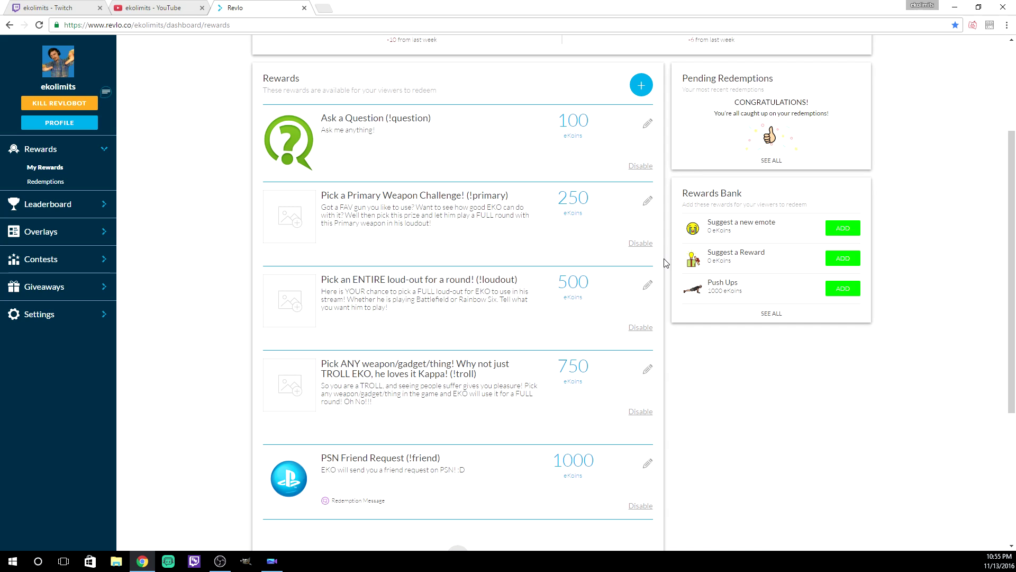
{"action": "scroll", "coordinate": [666, 262], "scroll_direction": "up", "scroll_amount": 5}
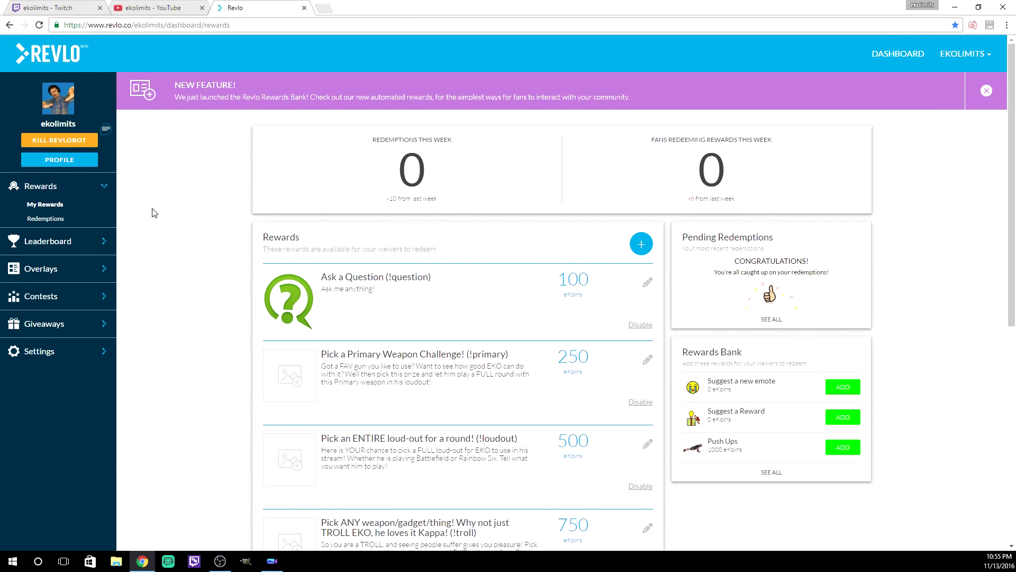
{"action": "left_click", "coordinate": [64, 247]}
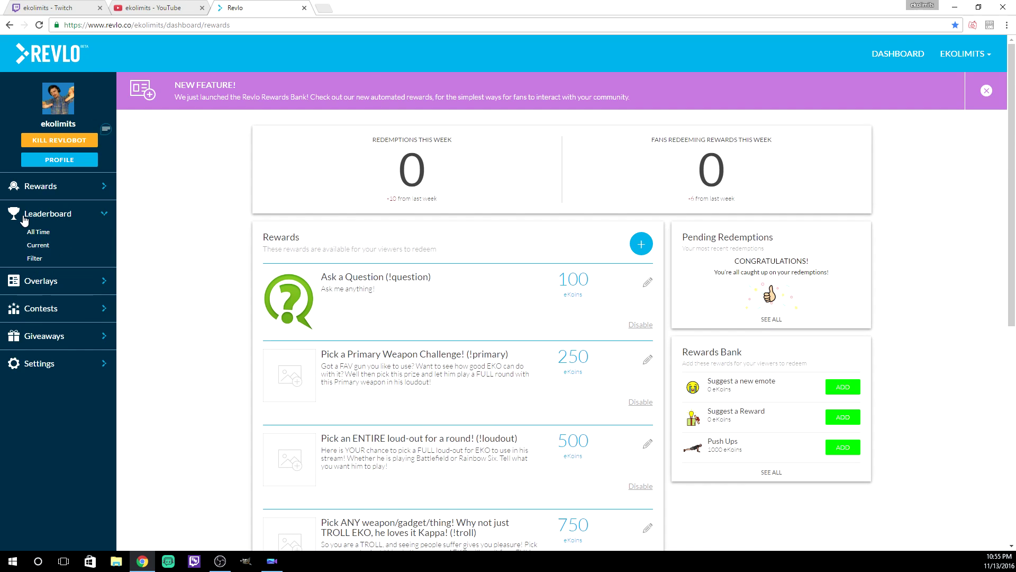
- Open the All Time Top Viewers leaderboard under Leaderboard
{"action": "left_click", "coordinate": [38, 232]}
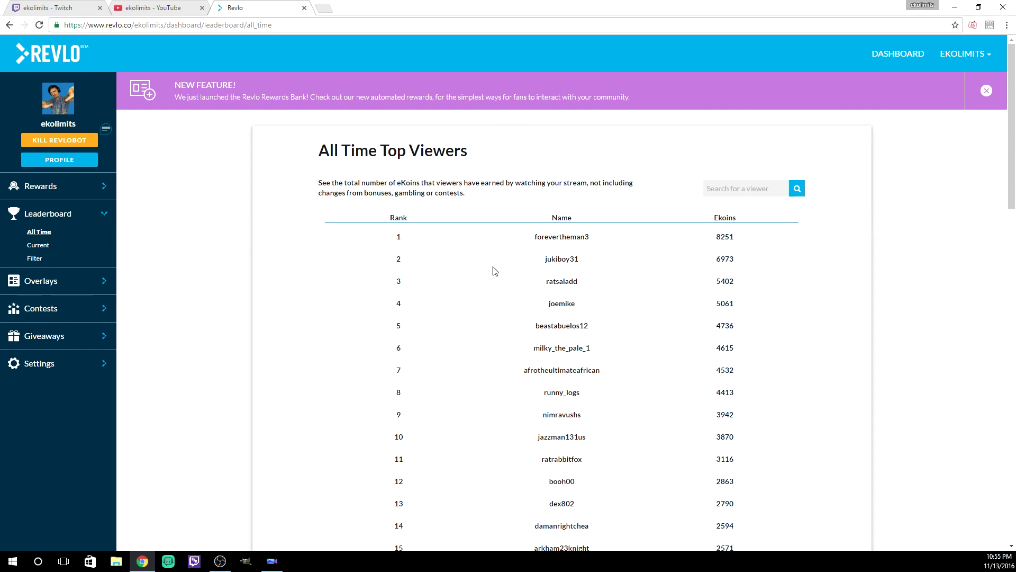
{"action": "scroll", "coordinate": [656, 232], "scroll_direction": "down", "scroll_amount": 2}
{"action": "scroll", "coordinate": [655, 232], "scroll_direction": "down", "scroll_amount": 1}
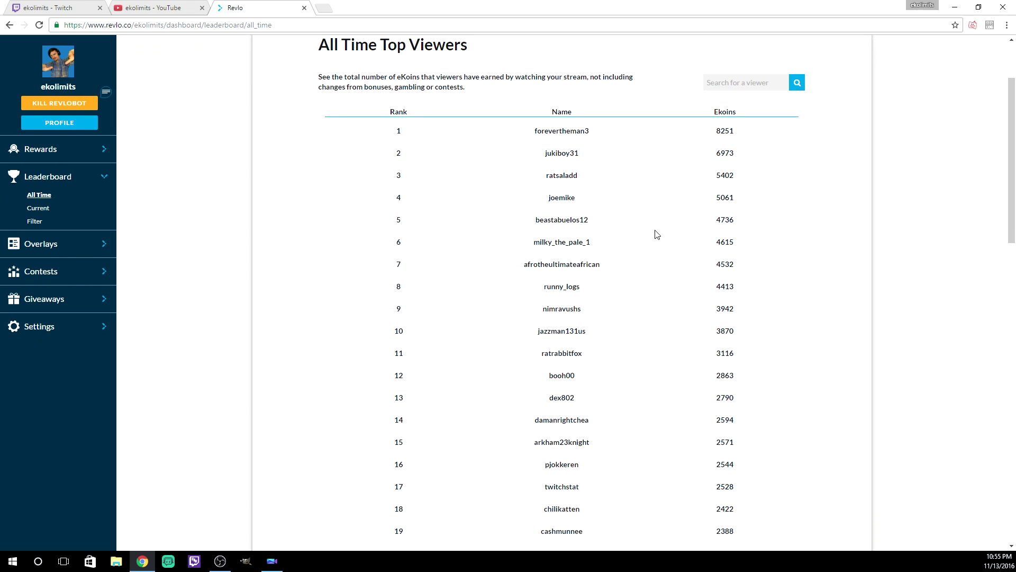
{"action": "scroll", "coordinate": [656, 234], "scroll_direction": "down", "scroll_amount": 1}
{"action": "scroll", "coordinate": [655, 235], "scroll_direction": "down", "scroll_amount": 1}
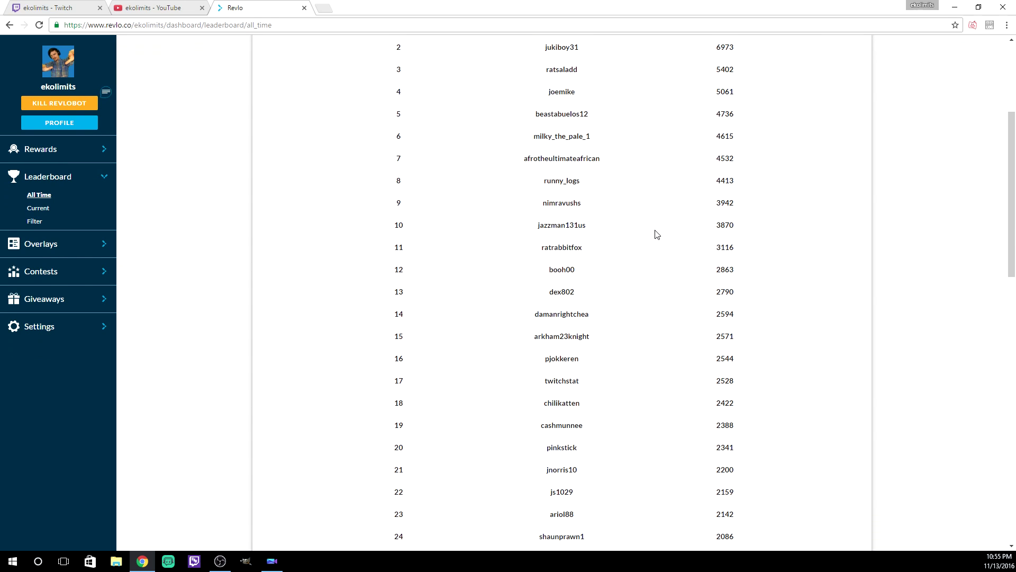
{"action": "scroll", "coordinate": [656, 235], "scroll_direction": "down", "scroll_amount": 1}
{"action": "scroll", "coordinate": [656, 234], "scroll_direction": "down", "scroll_amount": 1}
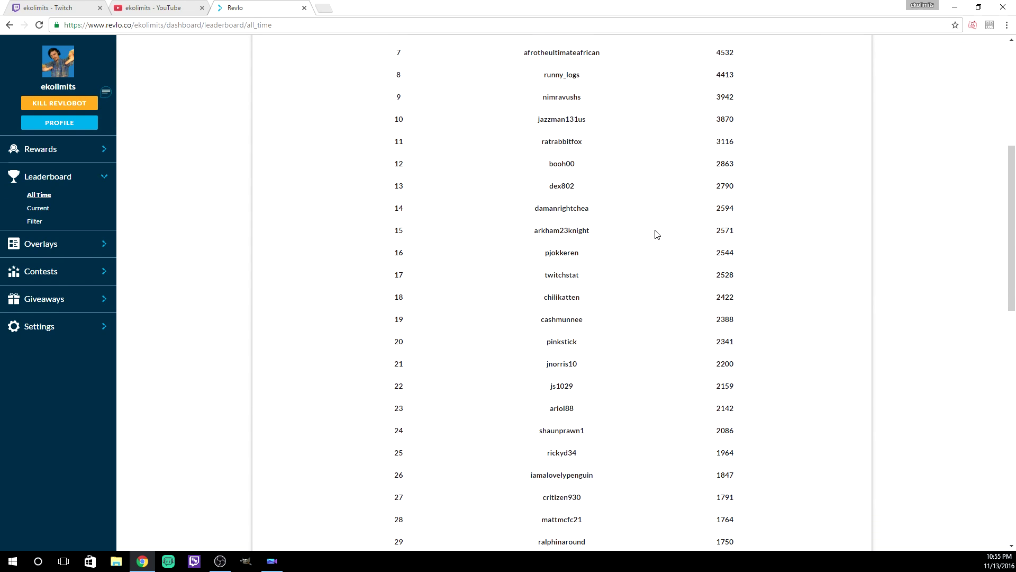
{"action": "scroll", "coordinate": [656, 234], "scroll_direction": "down", "scroll_amount": 1}
{"action": "scroll", "coordinate": [656, 234], "scroll_direction": "down", "scroll_amount": 1}
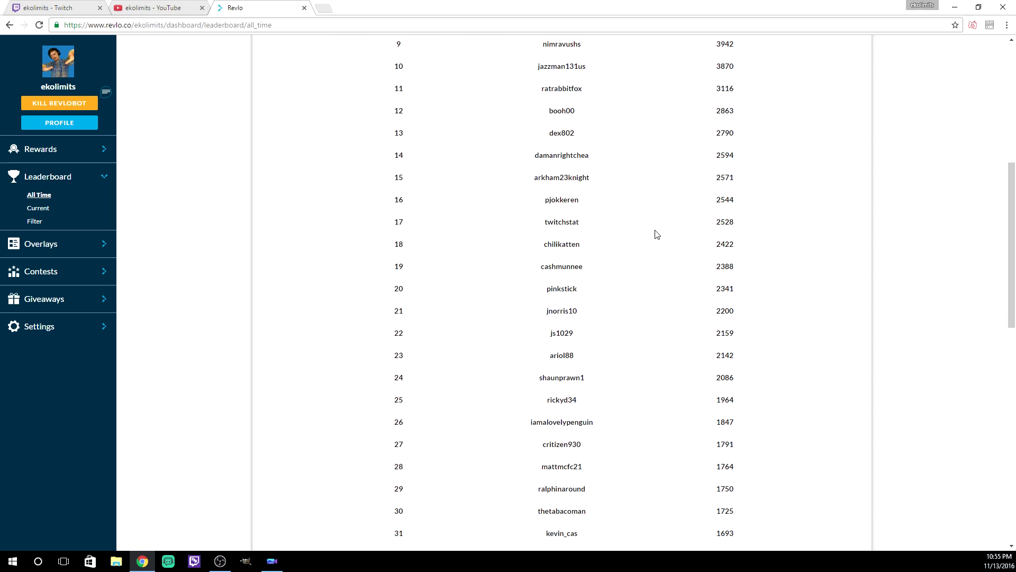
{"action": "scroll", "coordinate": [656, 234], "scroll_direction": "down", "scroll_amount": 1}
{"action": "scroll", "coordinate": [656, 234], "scroll_direction": "down", "scroll_amount": 1}
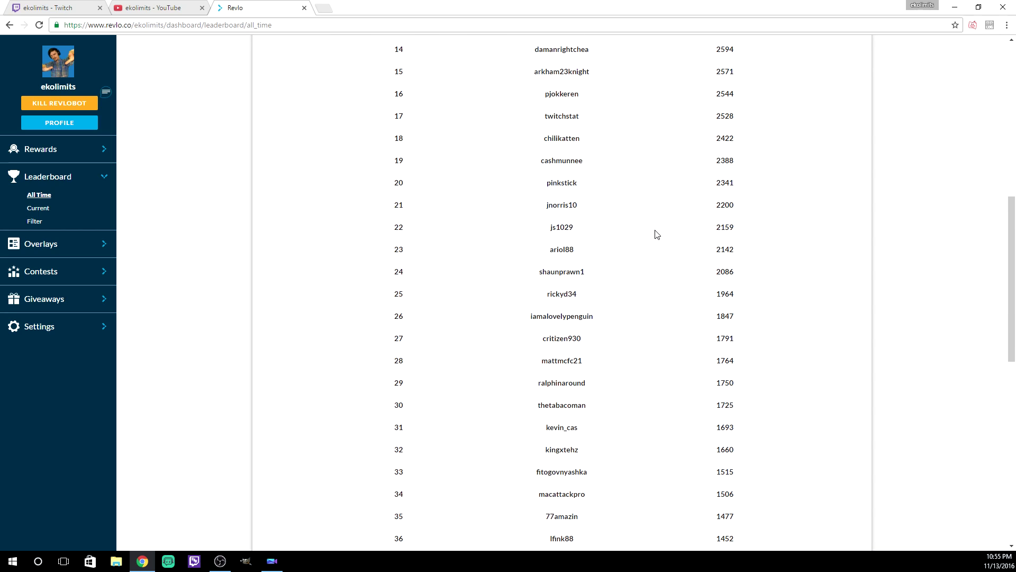
{"action": "scroll", "coordinate": [656, 234], "scroll_direction": "down", "scroll_amount": 1}
{"action": "scroll", "coordinate": [656, 234], "scroll_direction": "down", "scroll_amount": 1}
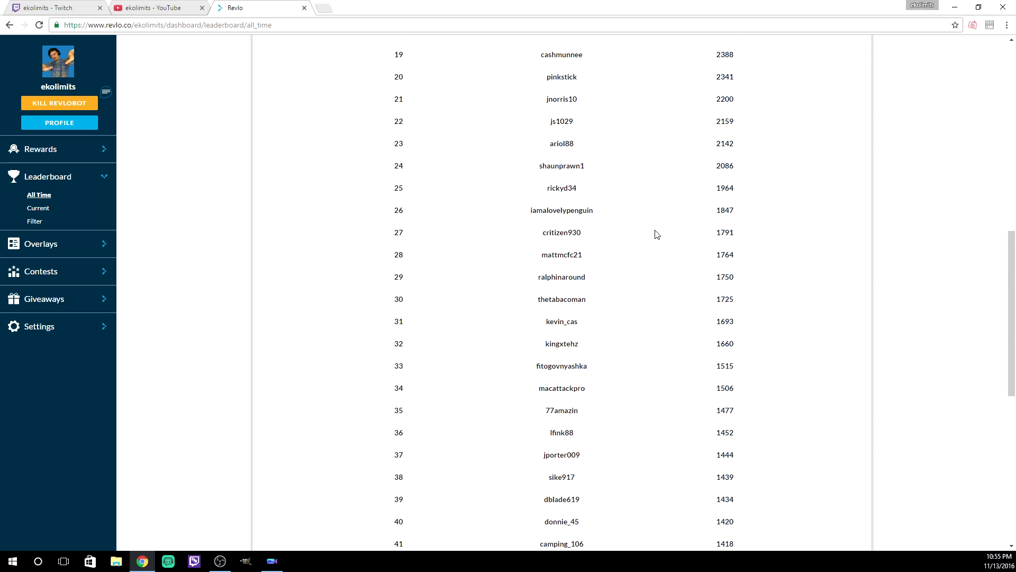
{"action": "scroll", "coordinate": [656, 235], "scroll_direction": "down", "scroll_amount": 1}
{"action": "scroll", "coordinate": [655, 234], "scroll_direction": "down", "scroll_amount": 1}
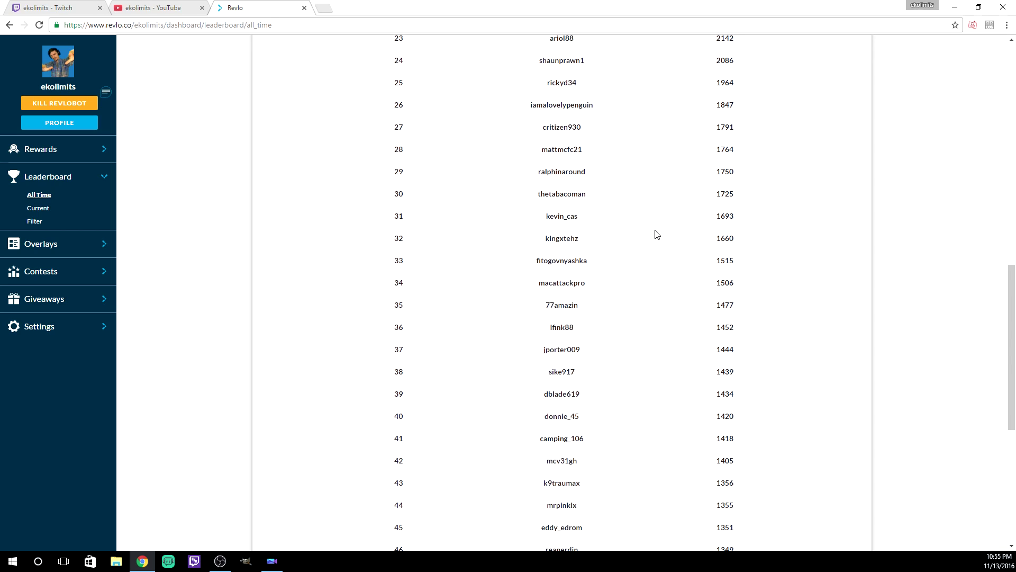
{"action": "scroll", "coordinate": [656, 234], "scroll_direction": "down", "scroll_amount": 1}
{"action": "scroll", "coordinate": [656, 234], "scroll_direction": "down", "scroll_amount": 1}
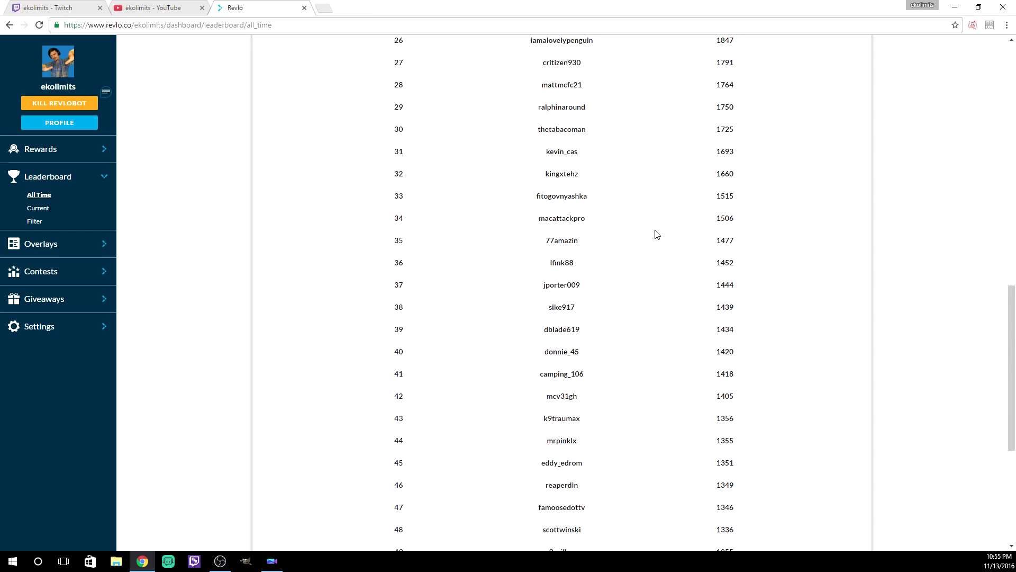
{"action": "scroll", "coordinate": [655, 234], "scroll_direction": "down", "scroll_amount": 1}
{"action": "scroll", "coordinate": [656, 234], "scroll_direction": "down", "scroll_amount": 1}
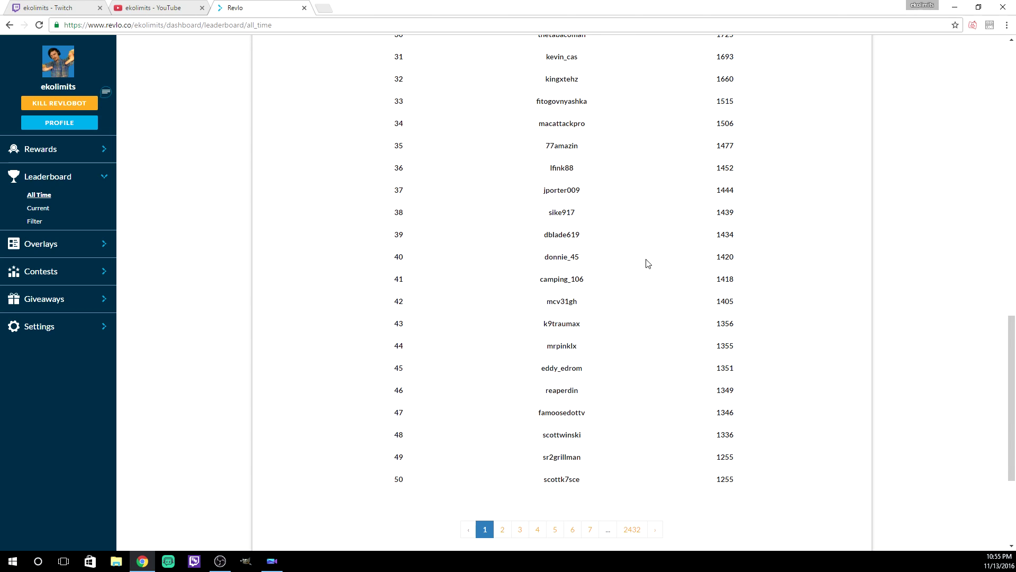